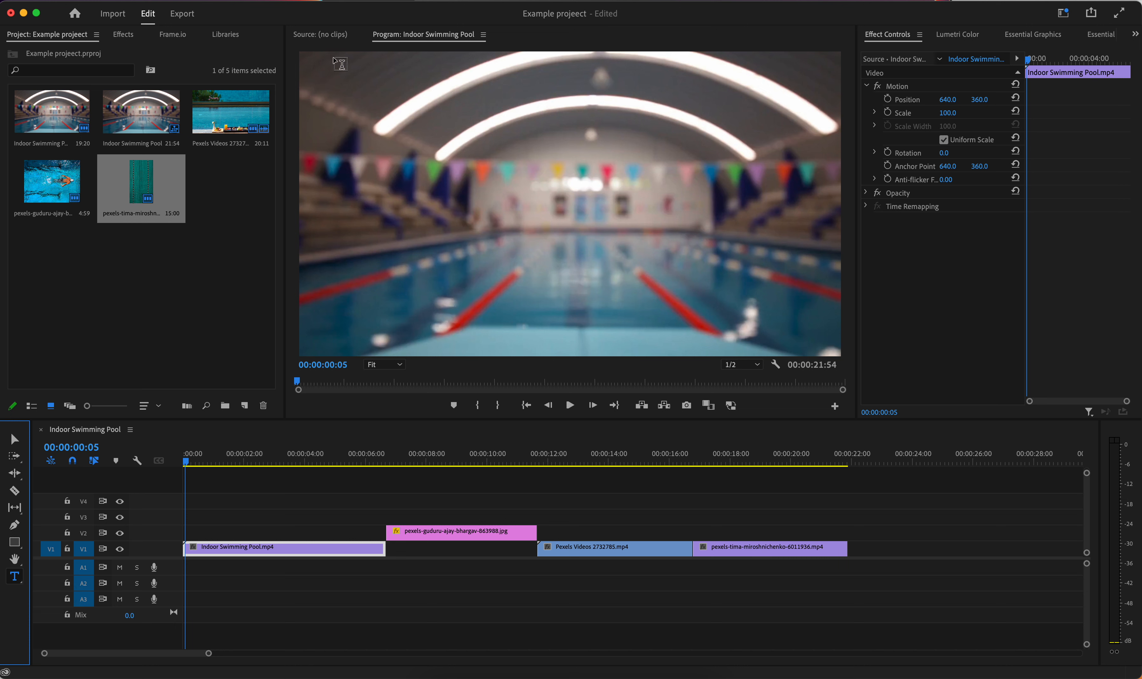
# Add a "GO SWIMMING" text title over the Indoor Swimming Pool clip at 00:00:00:05.
pyautogui.press('Right')
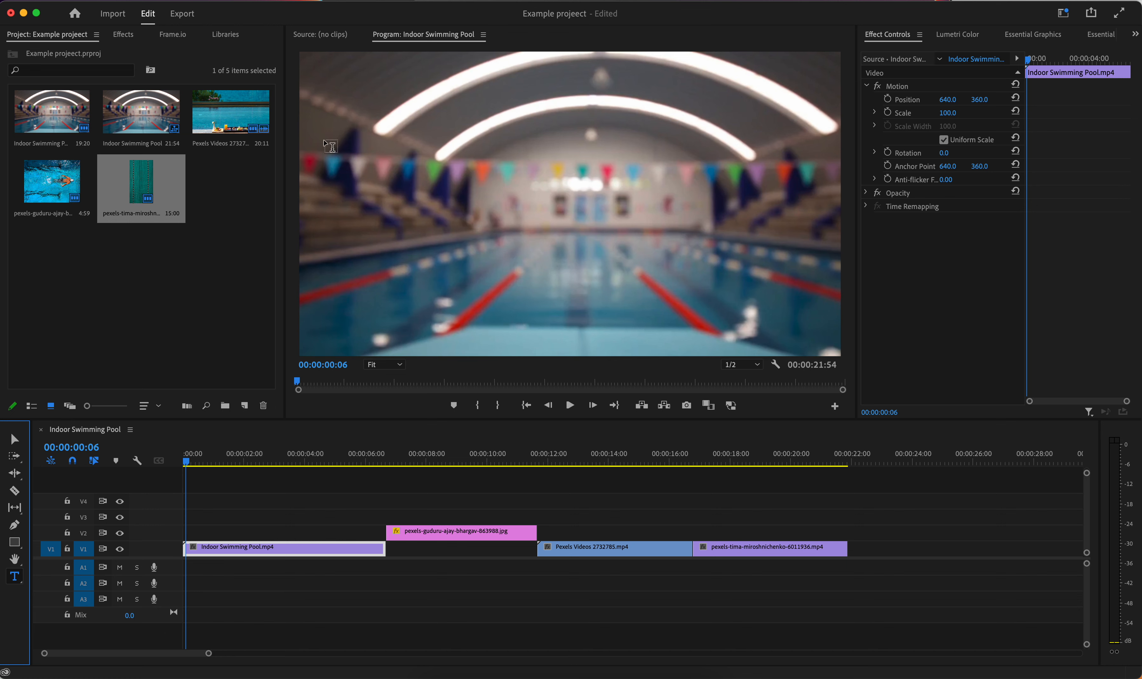
pyautogui.press('Left')
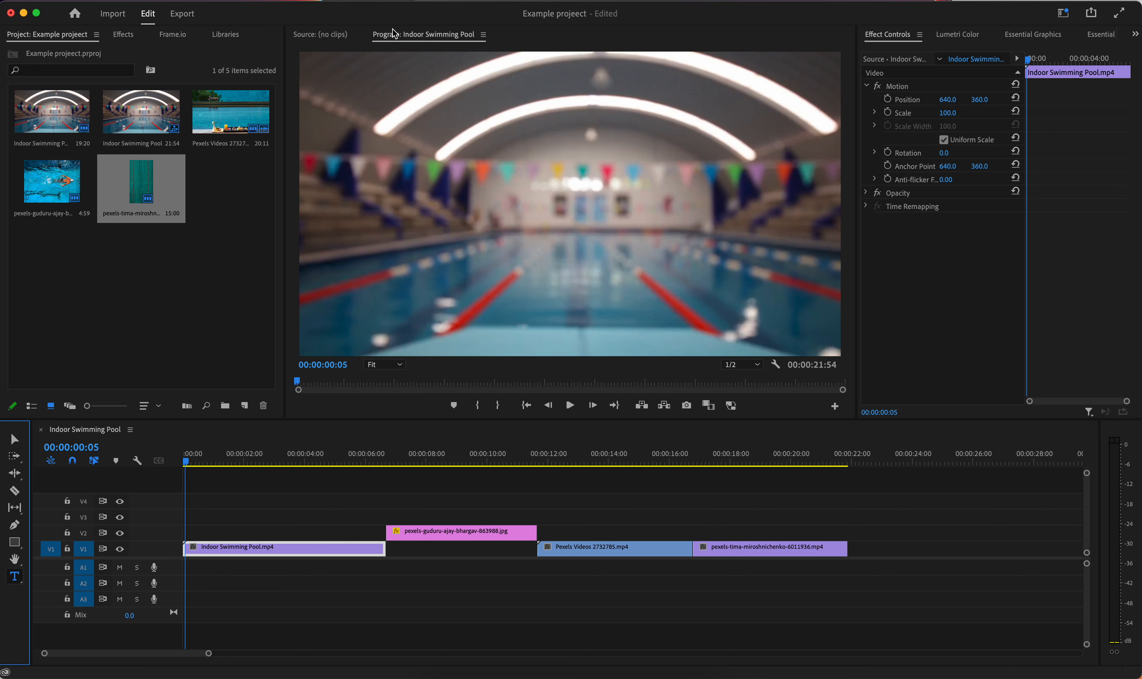
pyautogui.click(361, 259)
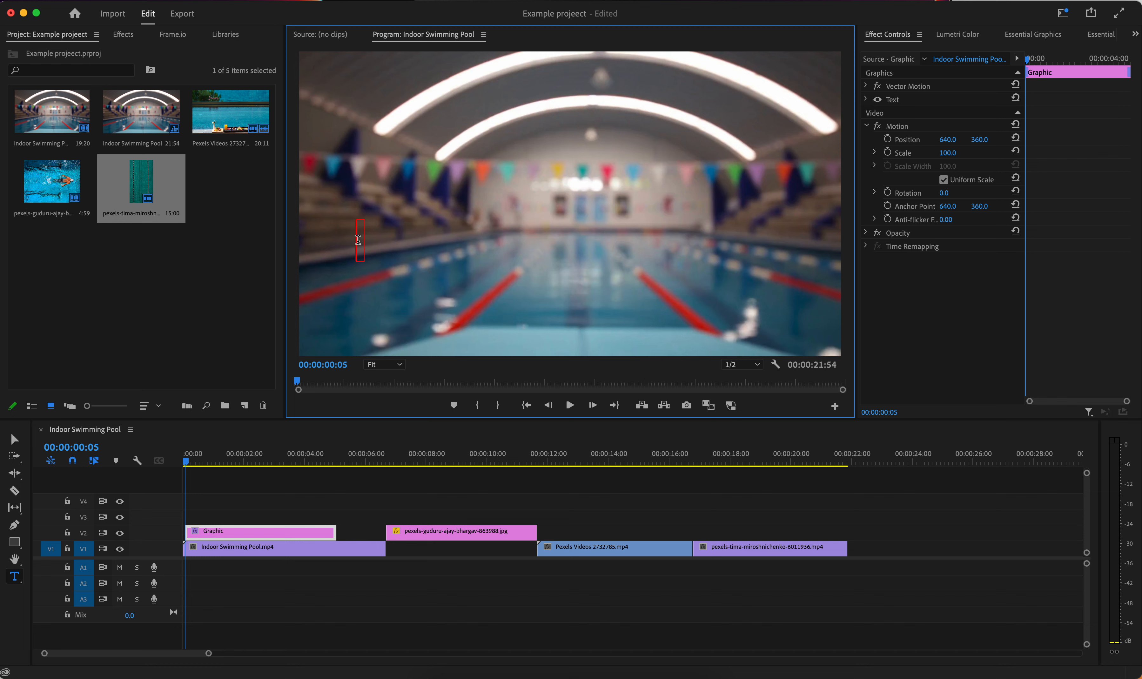
pyautogui.write('GO')
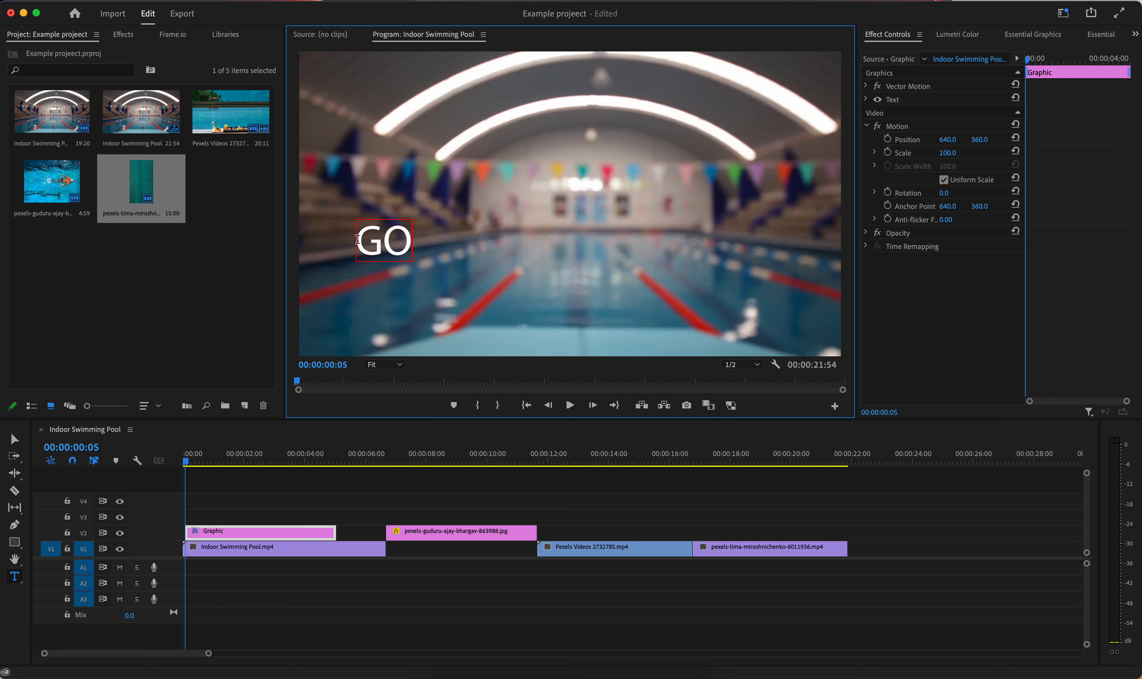
pyautogui.write(' SWIMMING')
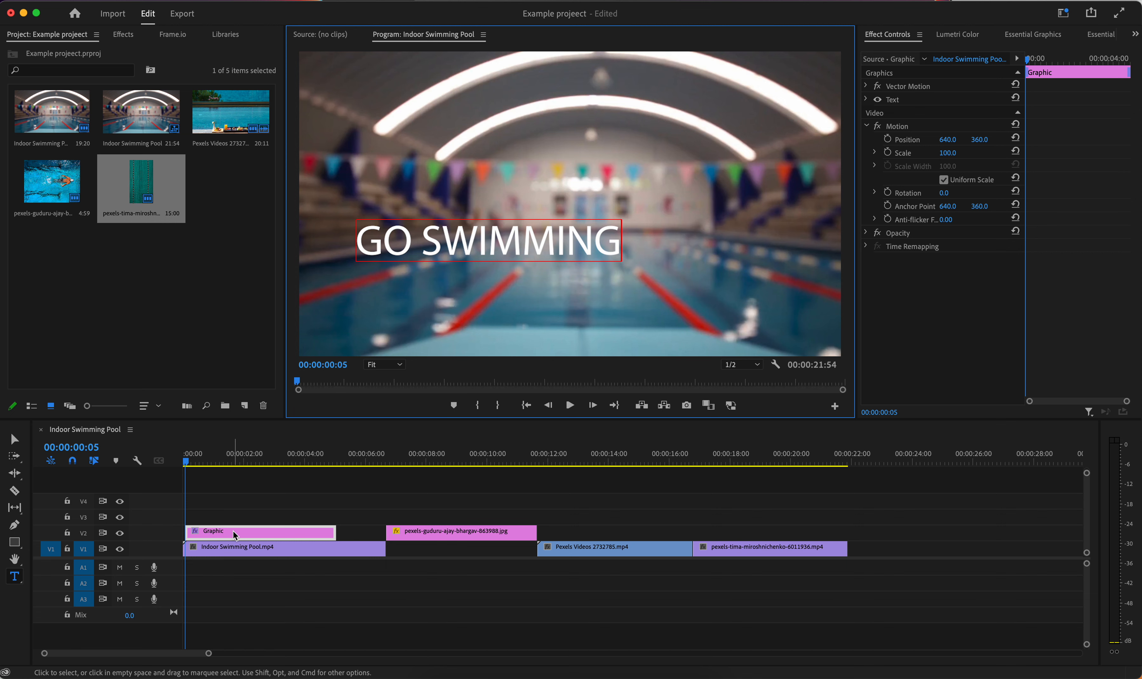
# Shorten the title clip on V2 to span about 0.4 to 3.8 seconds, and reposition its text at the lower middle of the frame.
pyautogui.moveTo(335, 534); pyautogui.dragTo(243, 536)
pyautogui.moveTo(186, 462); pyautogui.dragTo(216, 469)
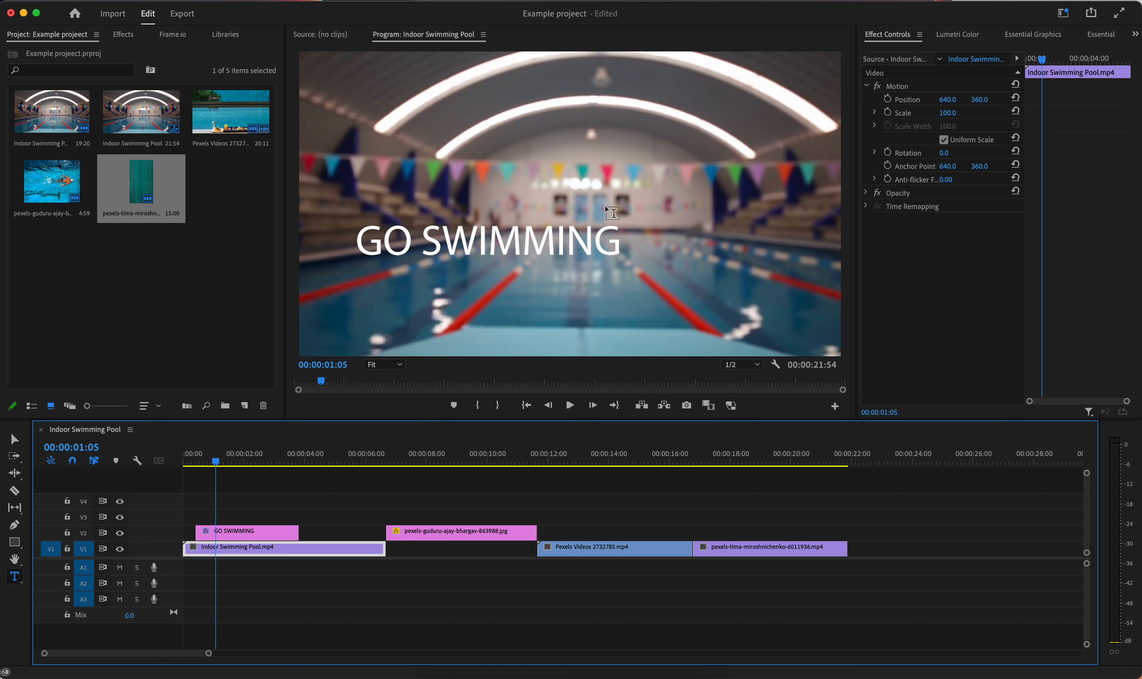
pyautogui.click(14, 439)
pyautogui.click(484, 254)
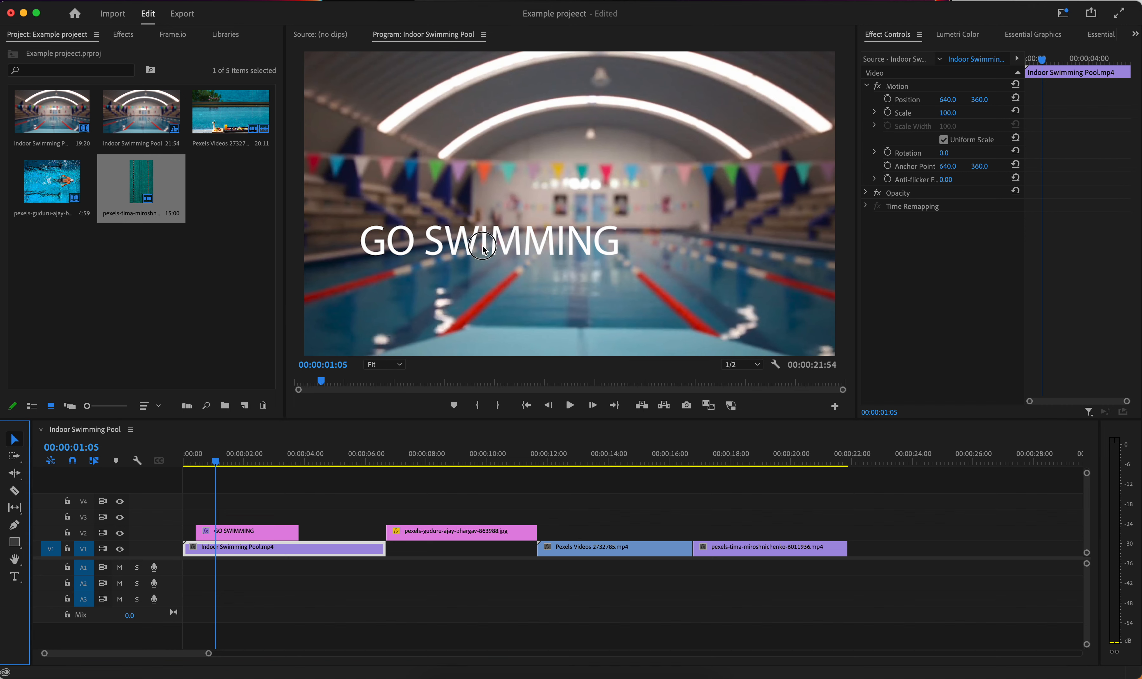
pyautogui.moveTo(521, 249); pyautogui.dragTo(597, 320)
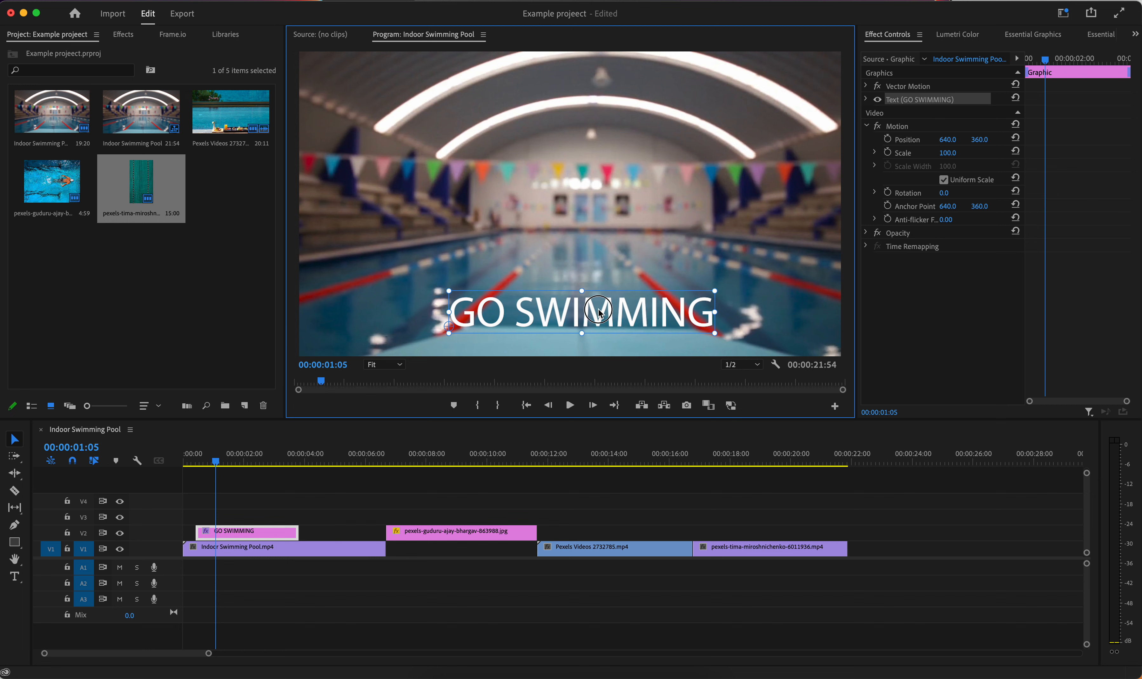
pyautogui.moveTo(599, 311); pyautogui.dragTo(599, 309)
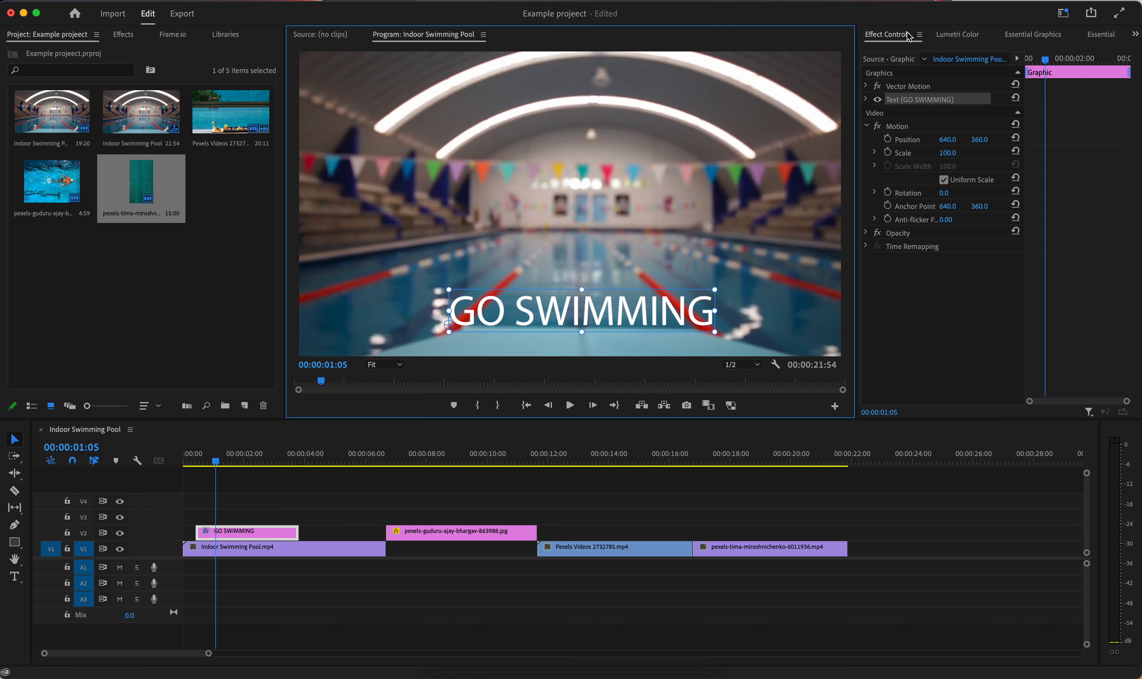
# Expand the GO SWIMMING text properties and widen their area so all font and appearance settings are readable.
pyautogui.click(903, 103)
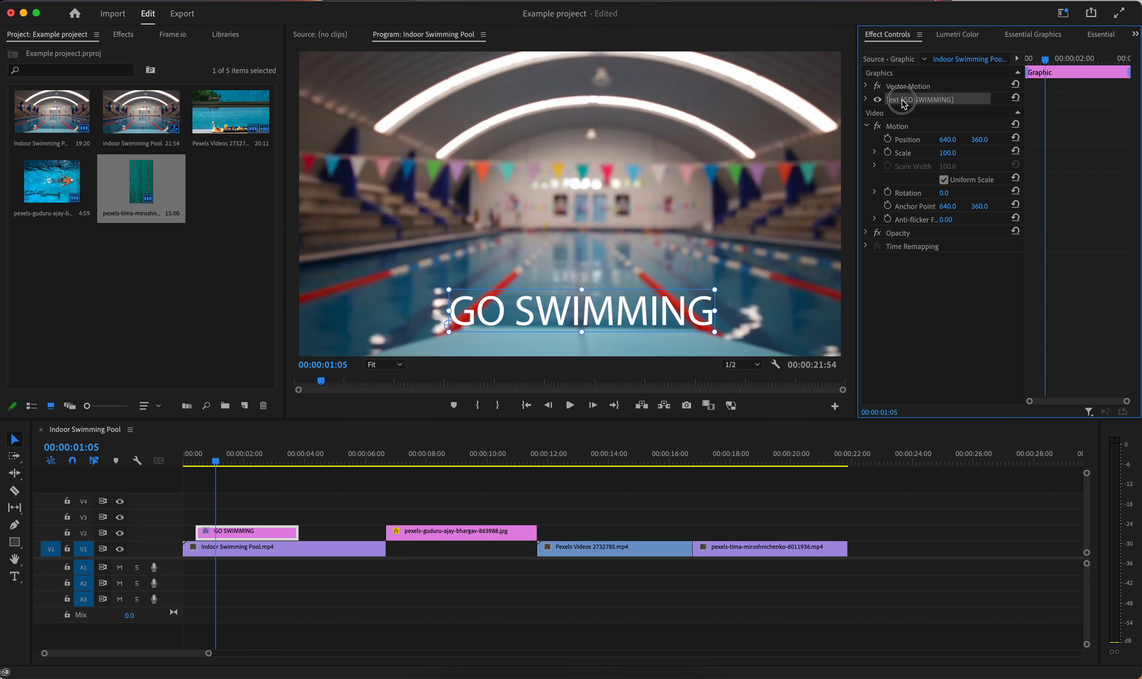
pyautogui.click(866, 100)
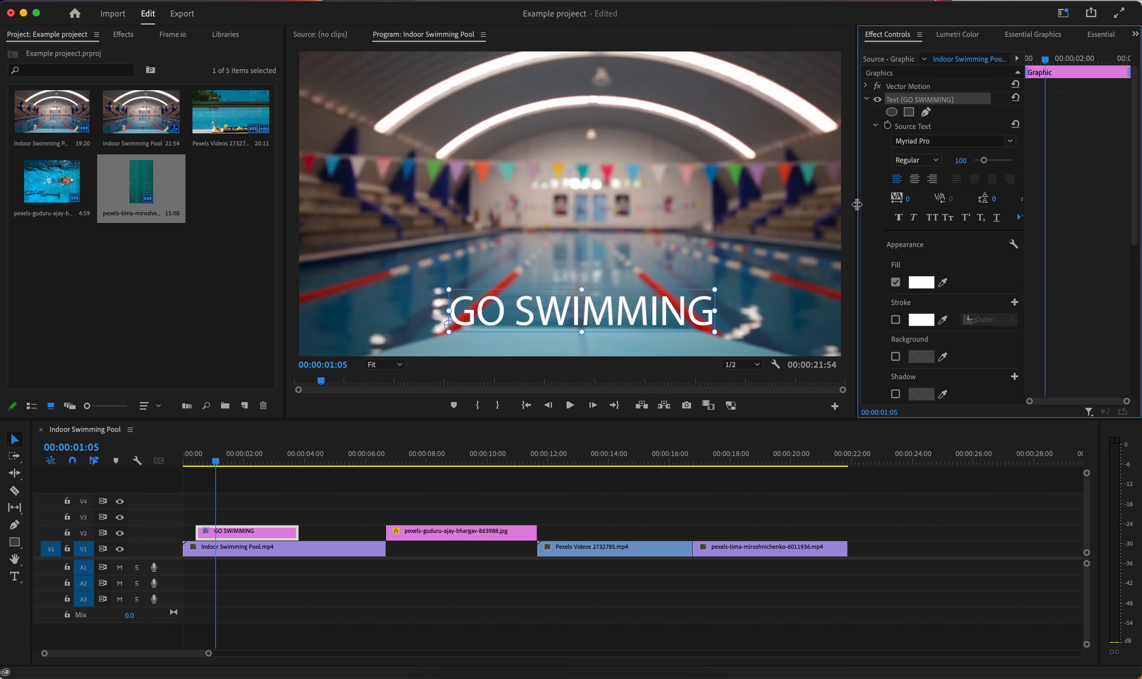
pyautogui.moveTo(857, 205); pyautogui.dragTo(806, 205)
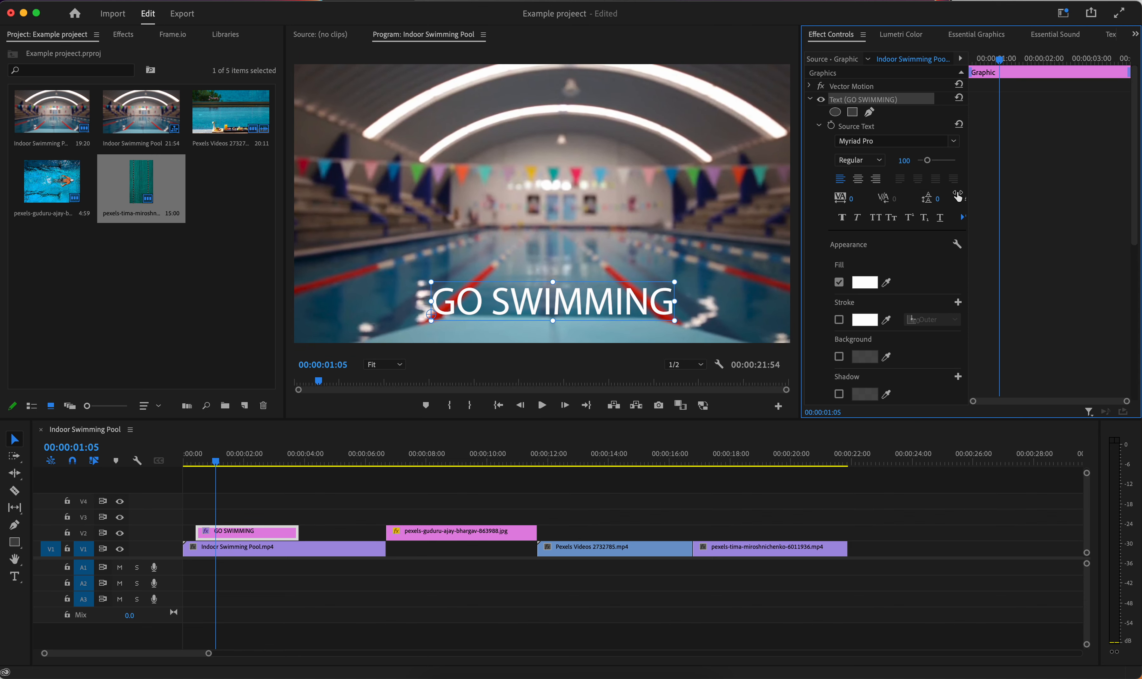
pyautogui.moveTo(968, 174); pyautogui.dragTo(1053, 174)
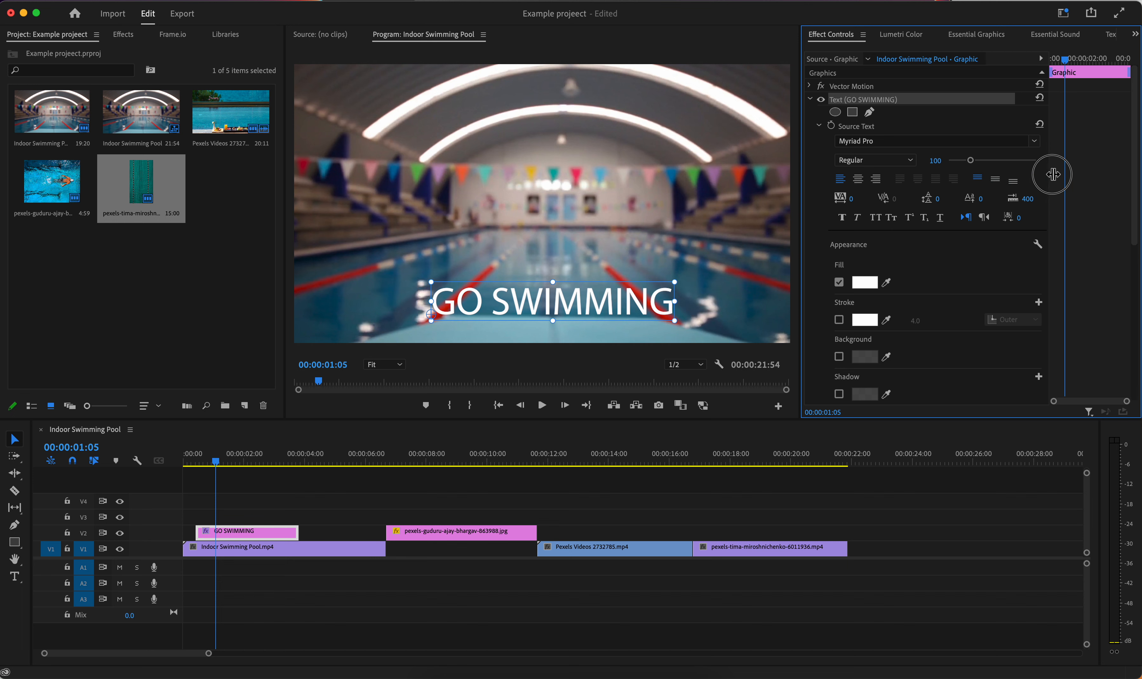
pyautogui.scroll(-5, 860, 171)
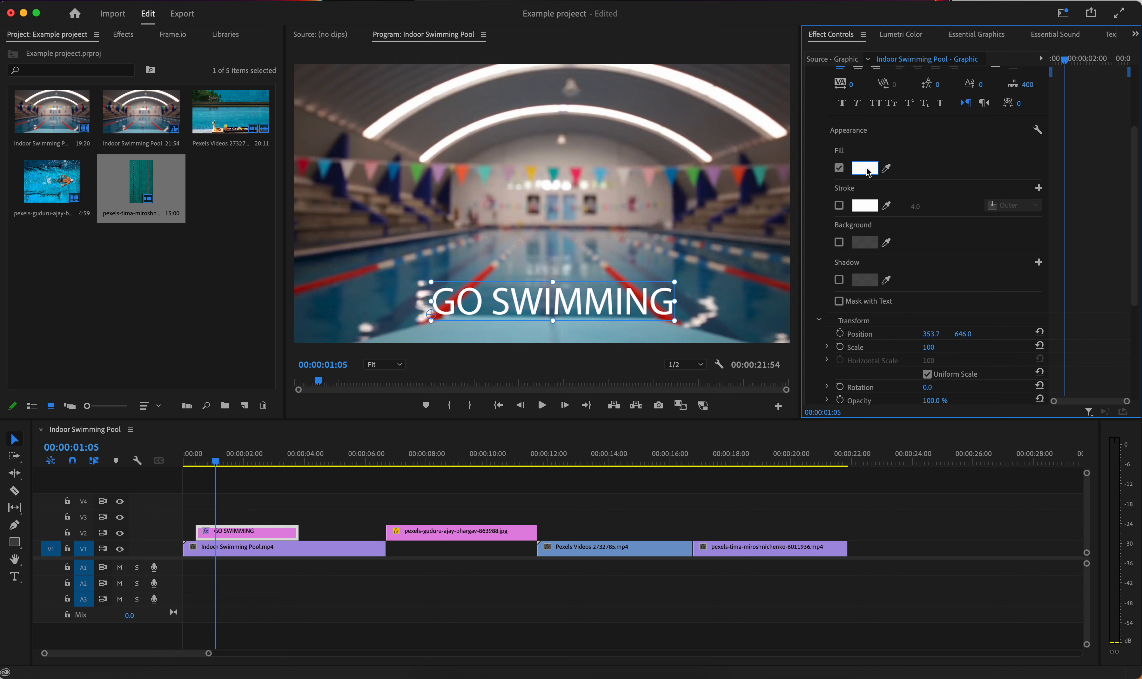
# Try other fill colours such as dark red on the title text, then restore and accept white FFFFFF.
pyautogui.click(865, 168)
pyautogui.moveTo(606, 234); pyautogui.dragTo(871, 287)
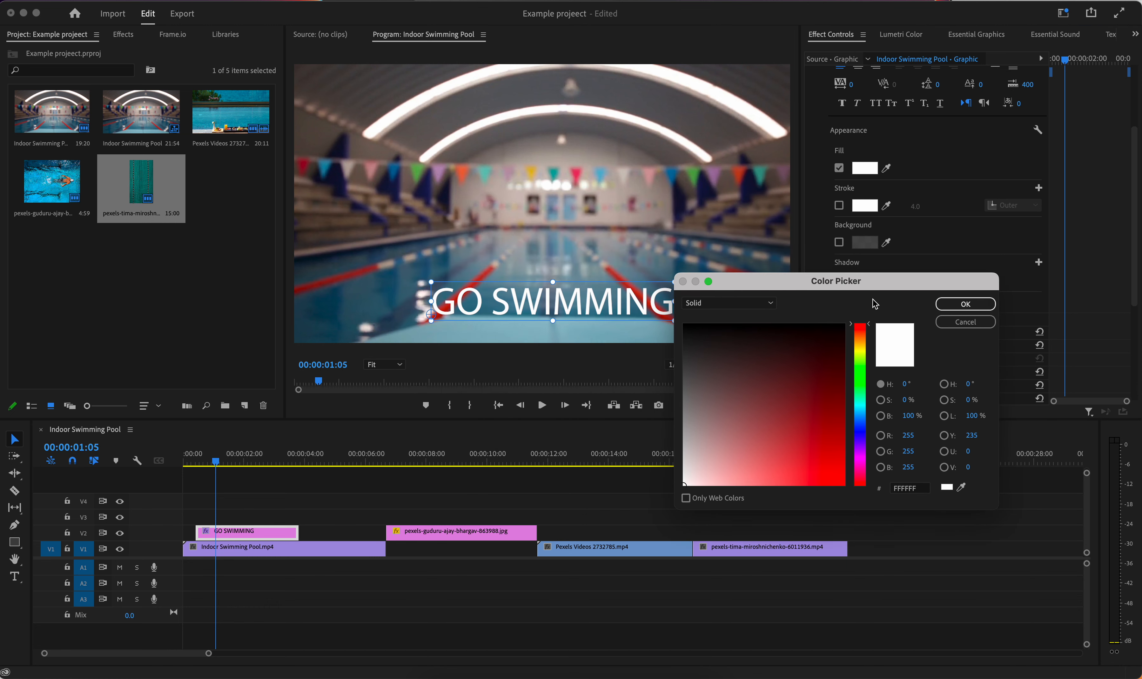
pyautogui.moveTo(867, 347); pyautogui.dragTo(850, 424)
pyautogui.click(861, 362)
pyautogui.moveTo(872, 371); pyautogui.dragTo(865, 325)
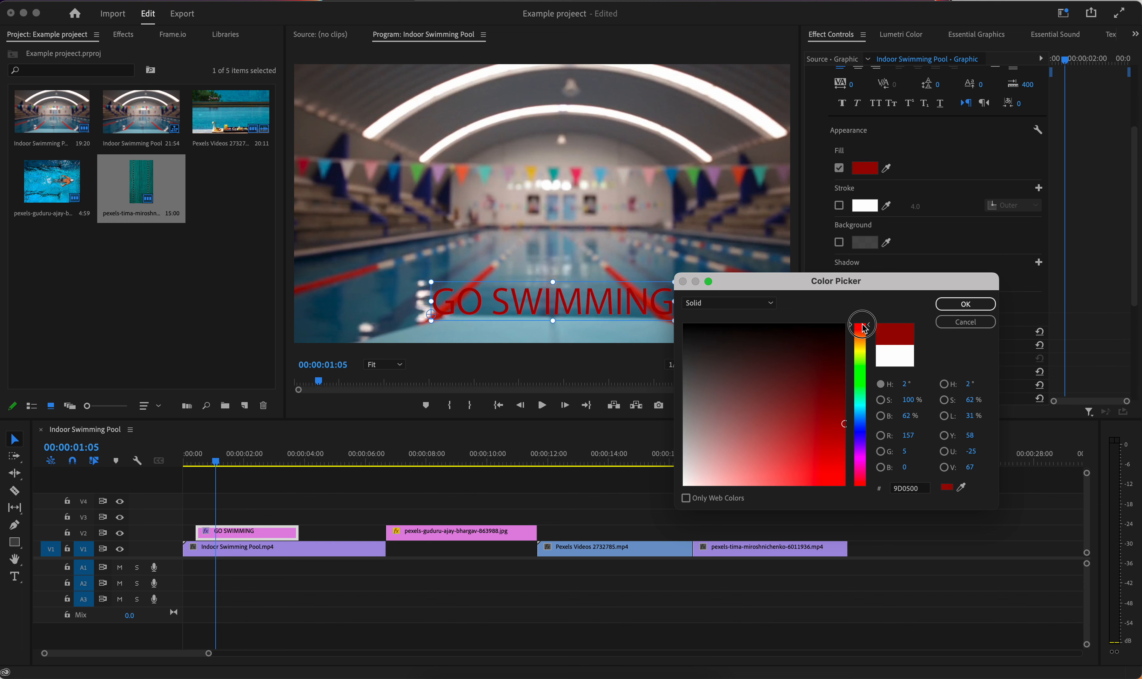
pyautogui.moveTo(807, 392)
pyautogui.mouseDown()
pyautogui.moveTo(823, 367)
pyautogui.moveTo(771, 341)
pyautogui.moveTo(657, 512)
pyautogui.mouseUp()
pyautogui.click(806, 345)
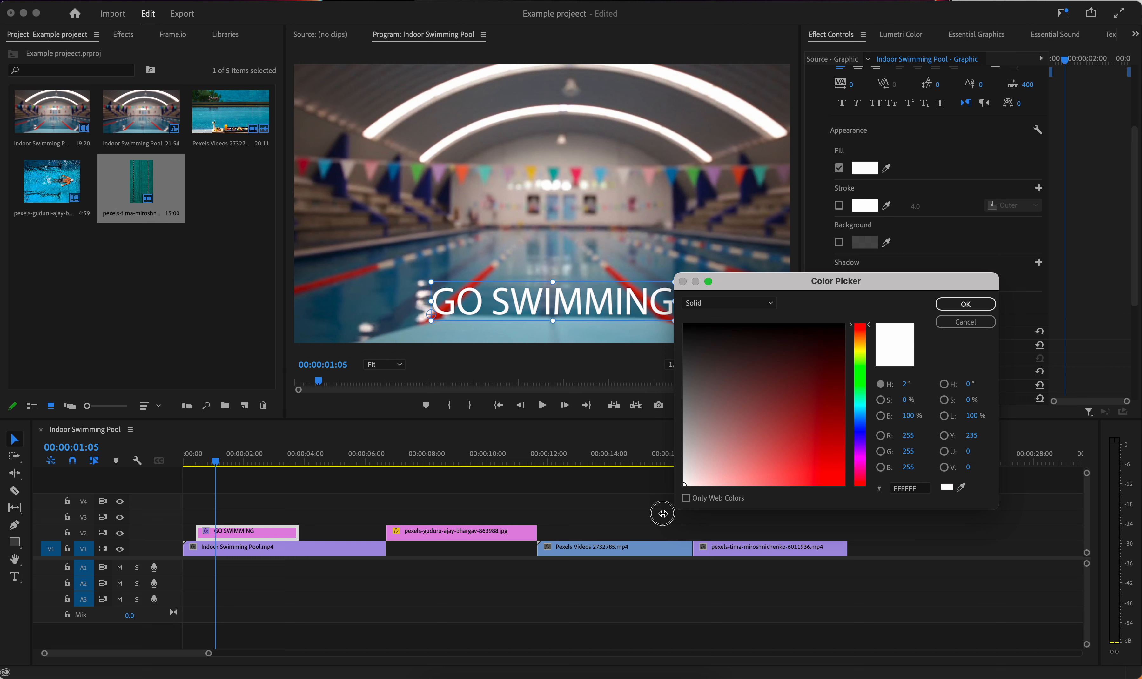
pyautogui.click(979, 308)
# Turn on the title's stroke and try sampling its colour with the eyedropper, dismissing the screen-recording permission settings.
pyautogui.click(839, 206)
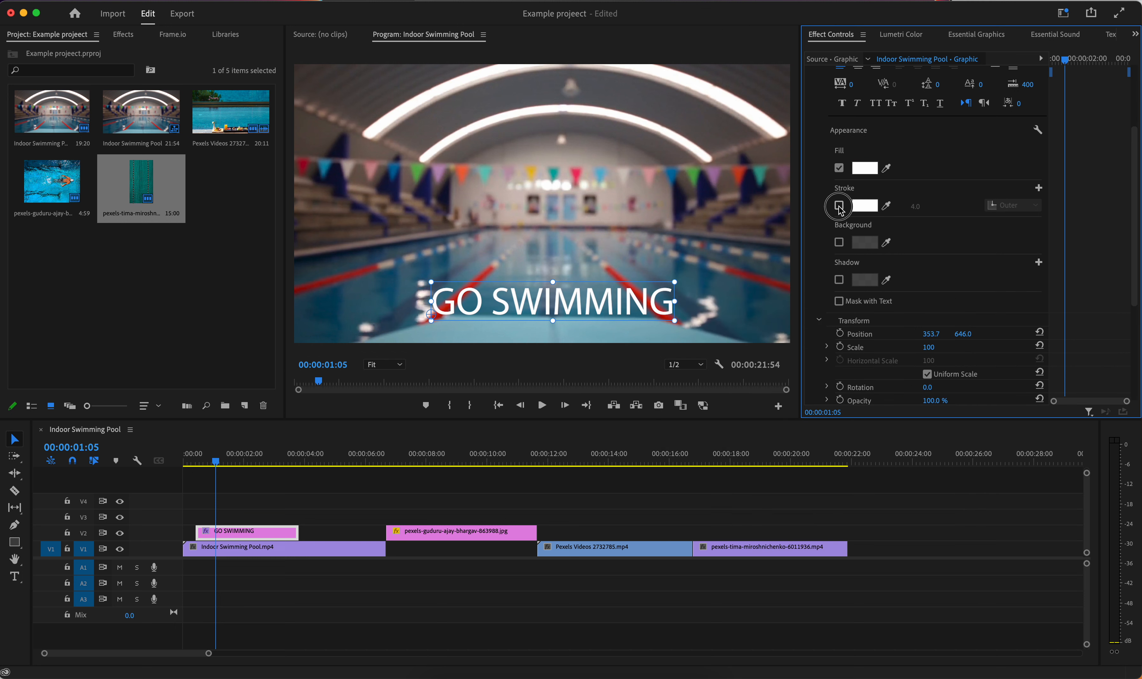
pyautogui.click(886, 206)
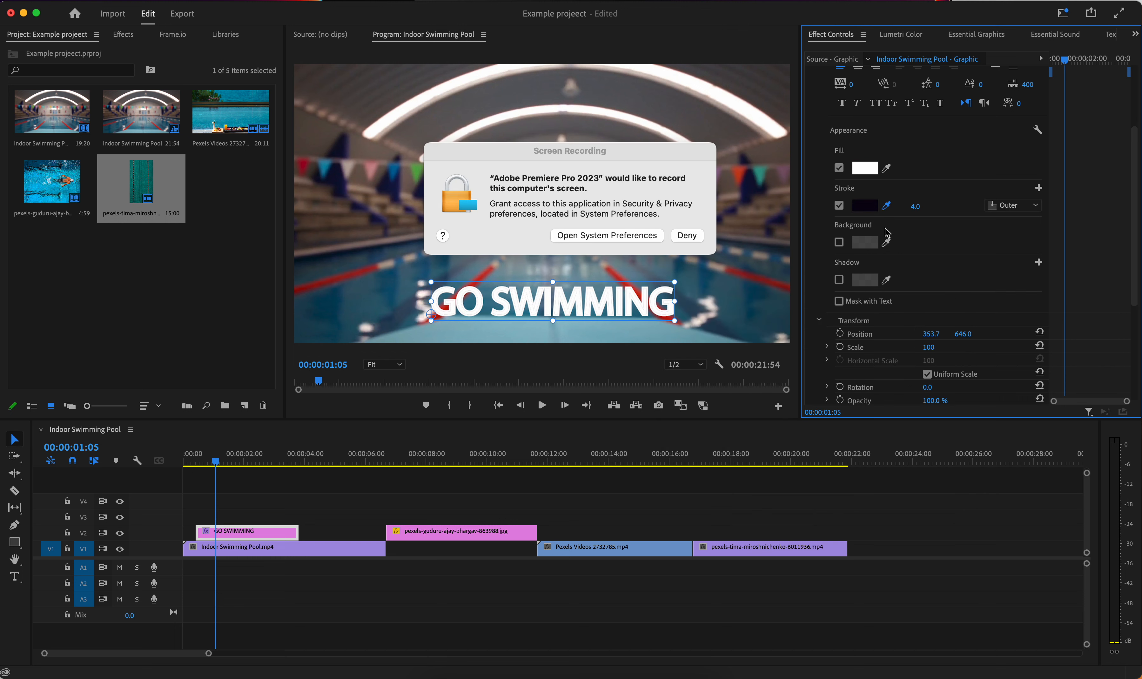
pyautogui.click(649, 237)
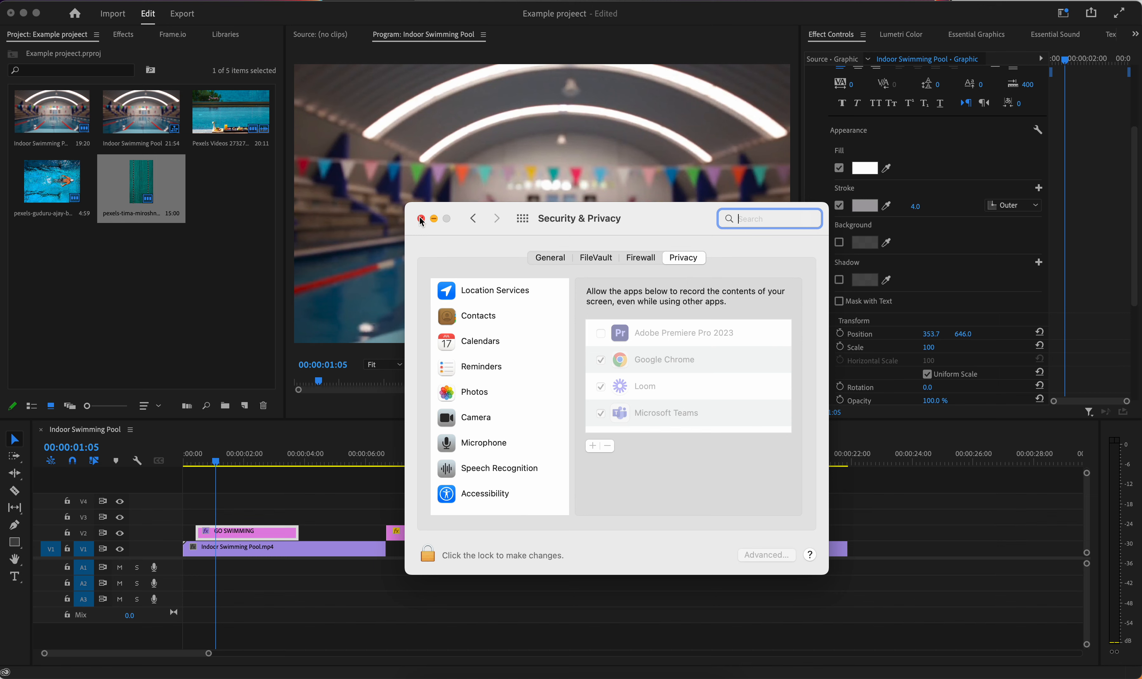
pyautogui.click(421, 218)
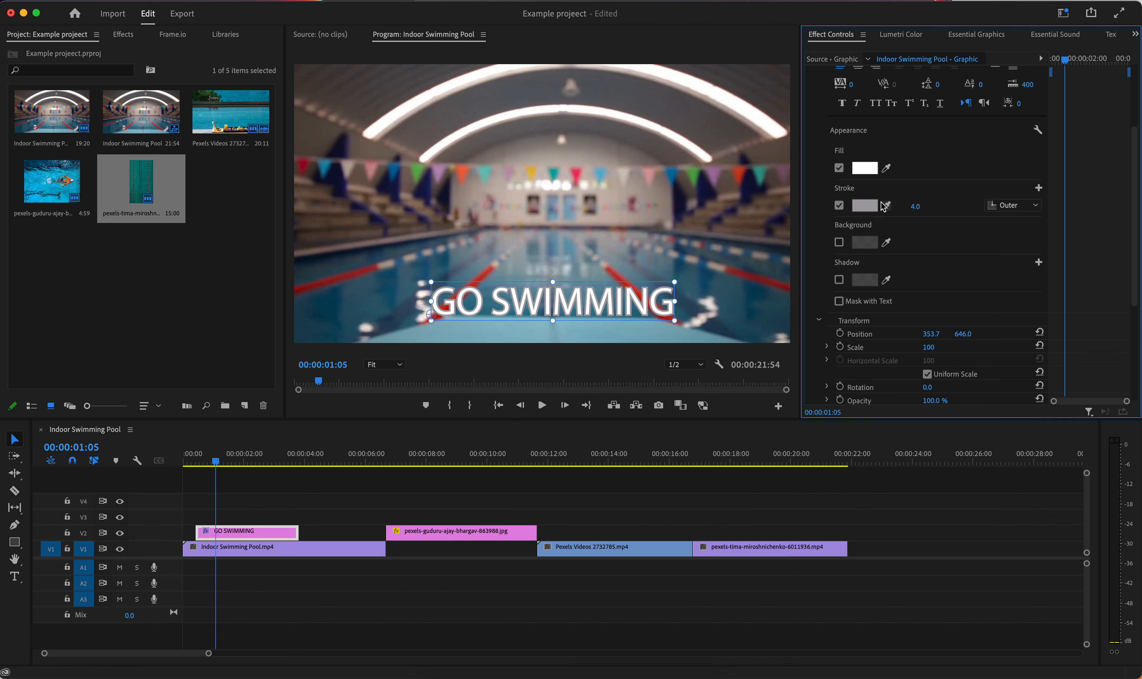
# Set the title's stroke colour to purple 610082 and its width to 10.
pyautogui.click(865, 206)
pyautogui.moveTo(775, 377)
pyautogui.mouseDown()
pyautogui.moveTo(737, 347)
pyautogui.moveTo(836, 328)
pyautogui.moveTo(841, 370)
pyautogui.moveTo(760, 388)
pyautogui.moveTo(851, 439)
pyautogui.moveTo(859, 414)
pyautogui.mouseUp()
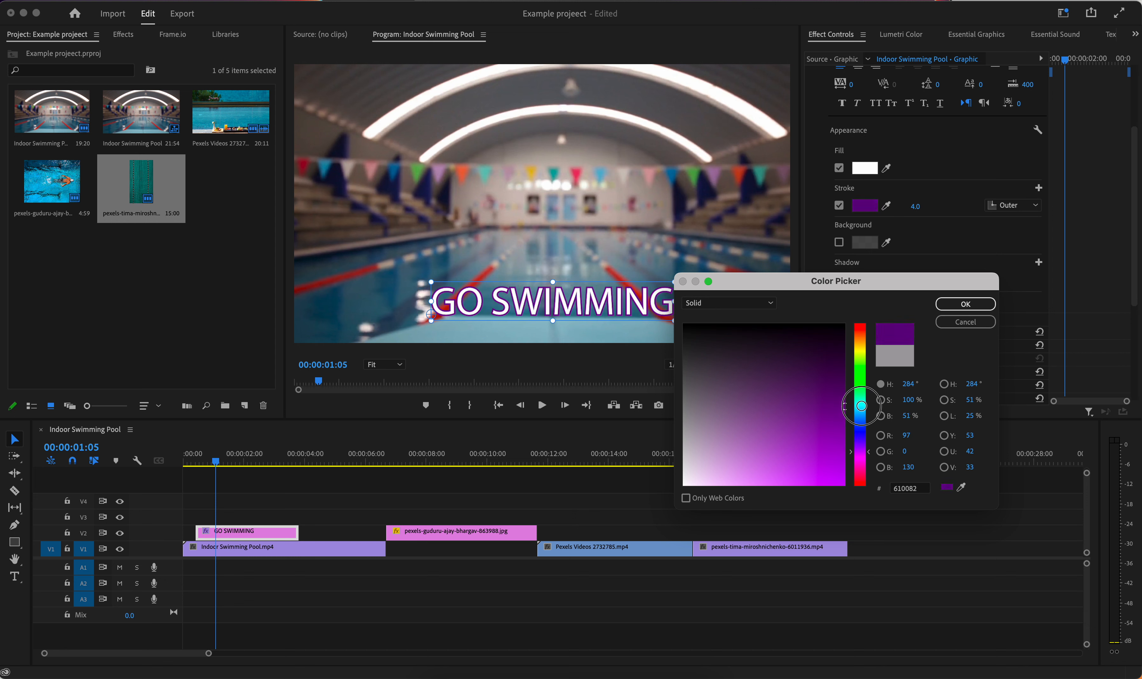
pyautogui.click(965, 304)
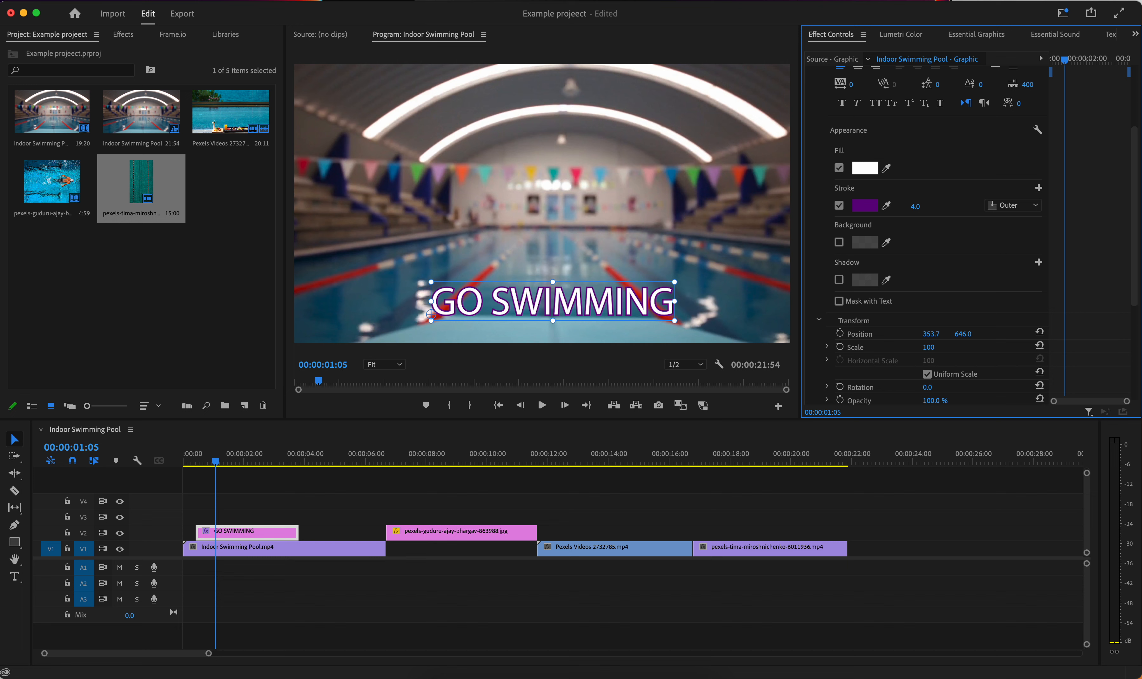
pyautogui.click(916, 207)
pyautogui.press('Return')
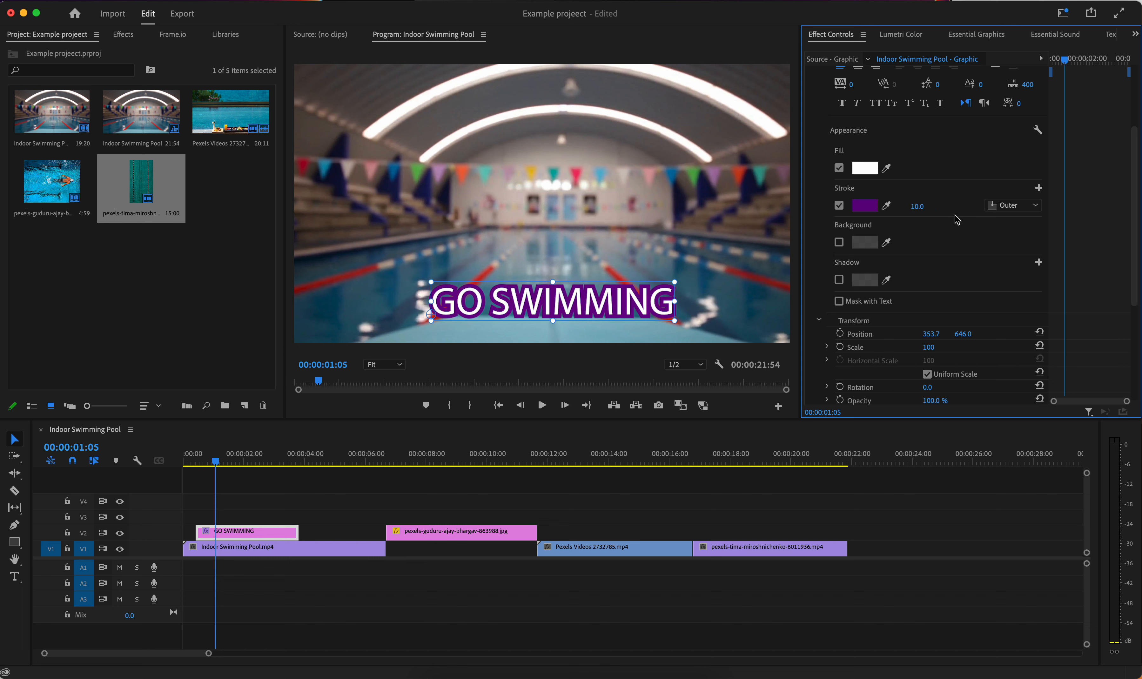
# Toggle the title's stroke to compare the look, leaving it turned off.
pyautogui.click(839, 205)
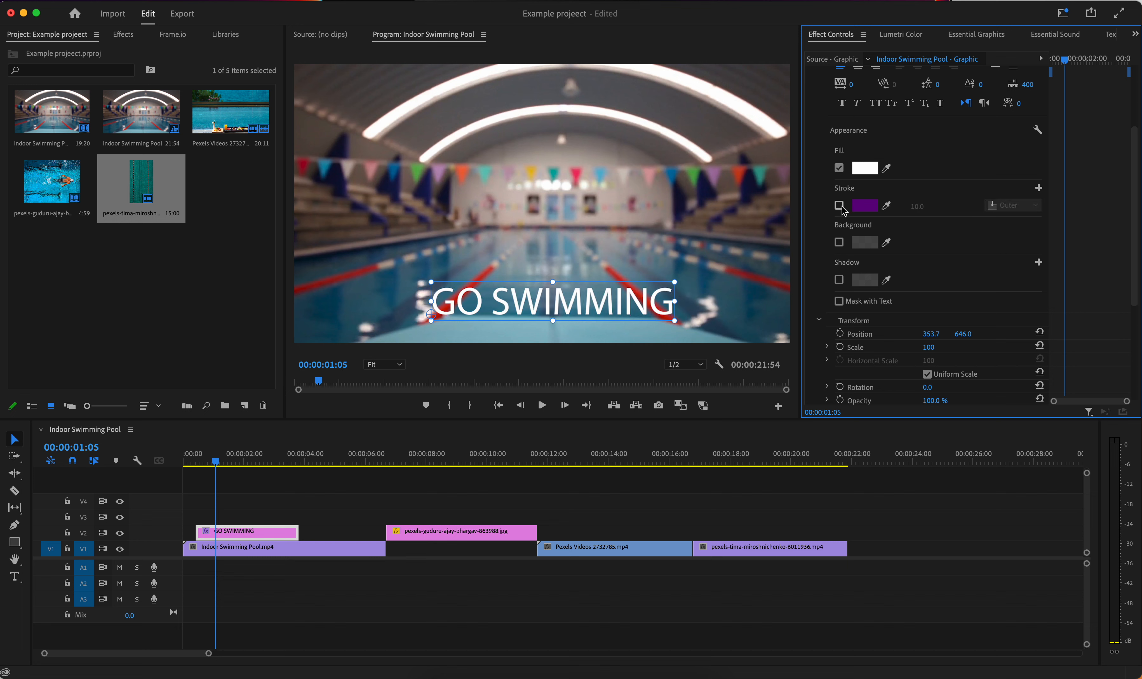
pyautogui.click(839, 205)
pyautogui.click(840, 206)
# Turn on a background behind the title text with 88% opacity and a size of 16.7.
pyautogui.click(840, 242)
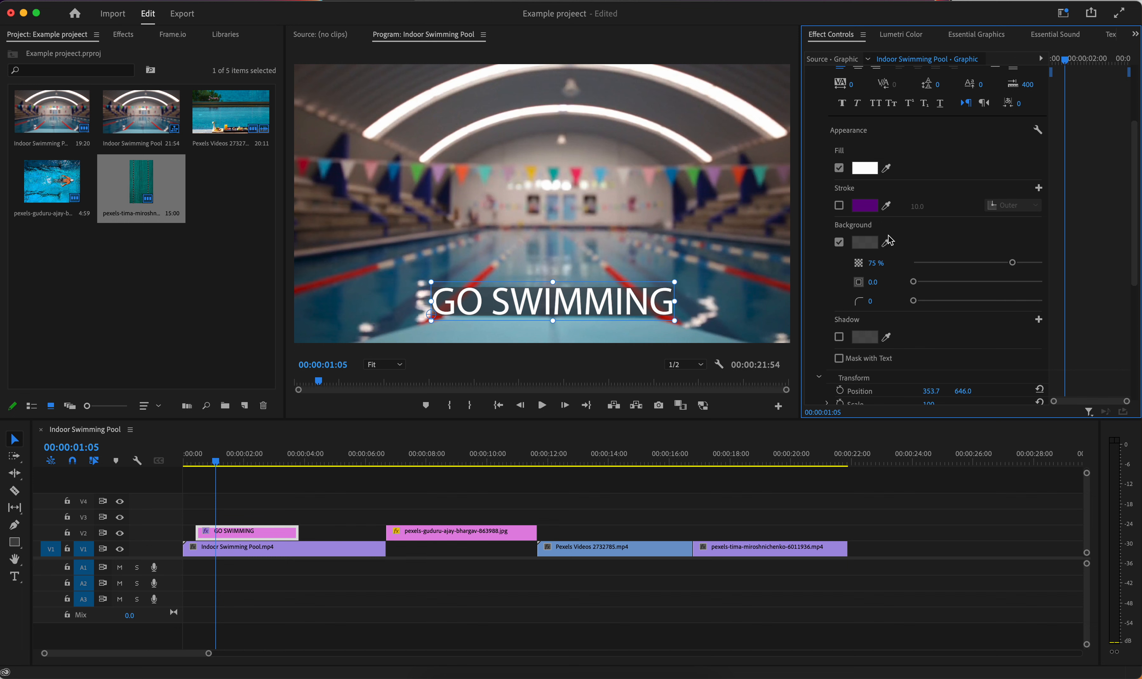
pyautogui.moveTo(1015, 266); pyautogui.dragTo(1028, 264)
pyautogui.moveTo(914, 283); pyautogui.dragTo(935, 284)
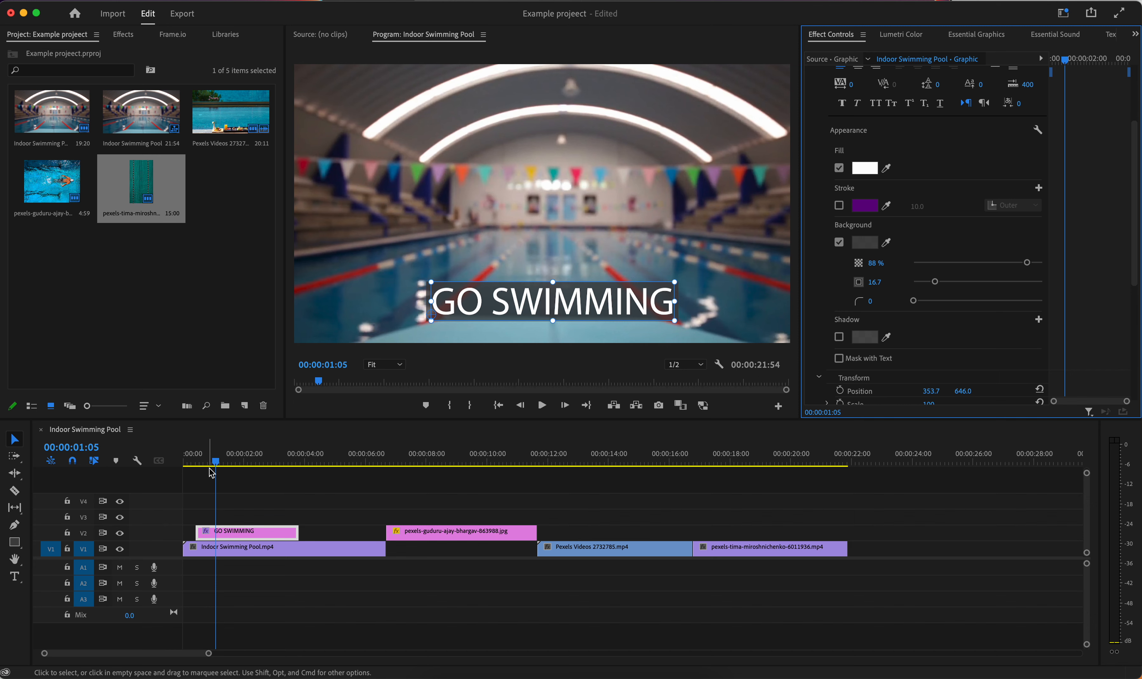
# Play the sequence from 00:00:00:11 to preview the title with its background.
pyautogui.moveTo(216, 462); pyautogui.dragTo(193, 466)
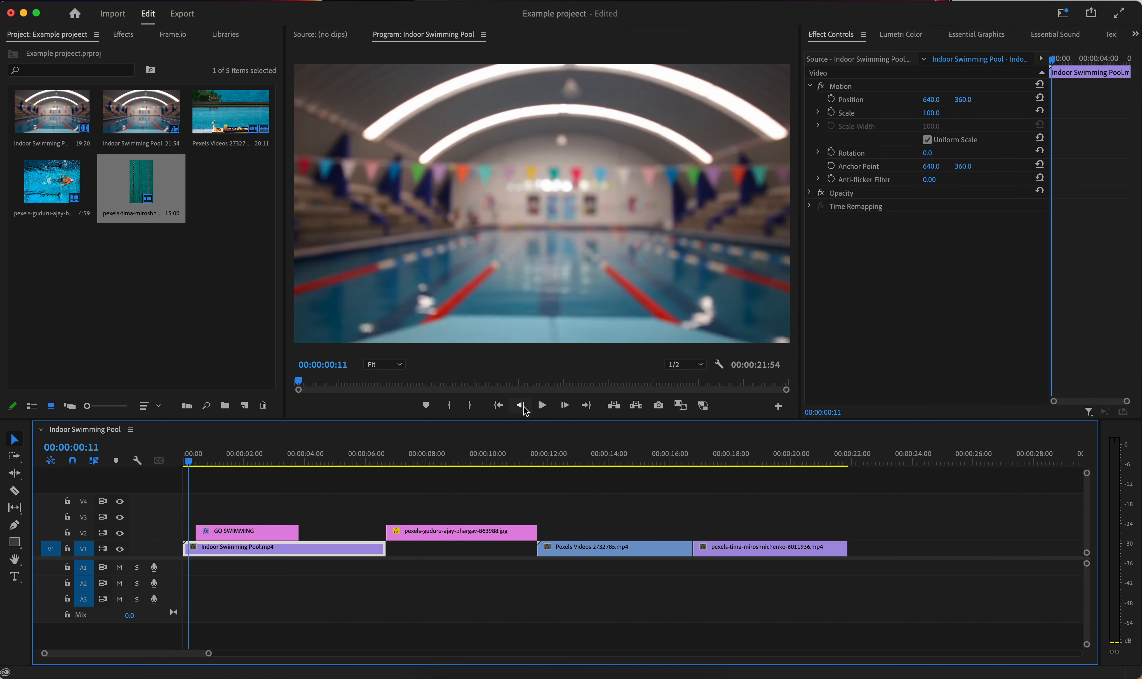
pyautogui.click(542, 405)
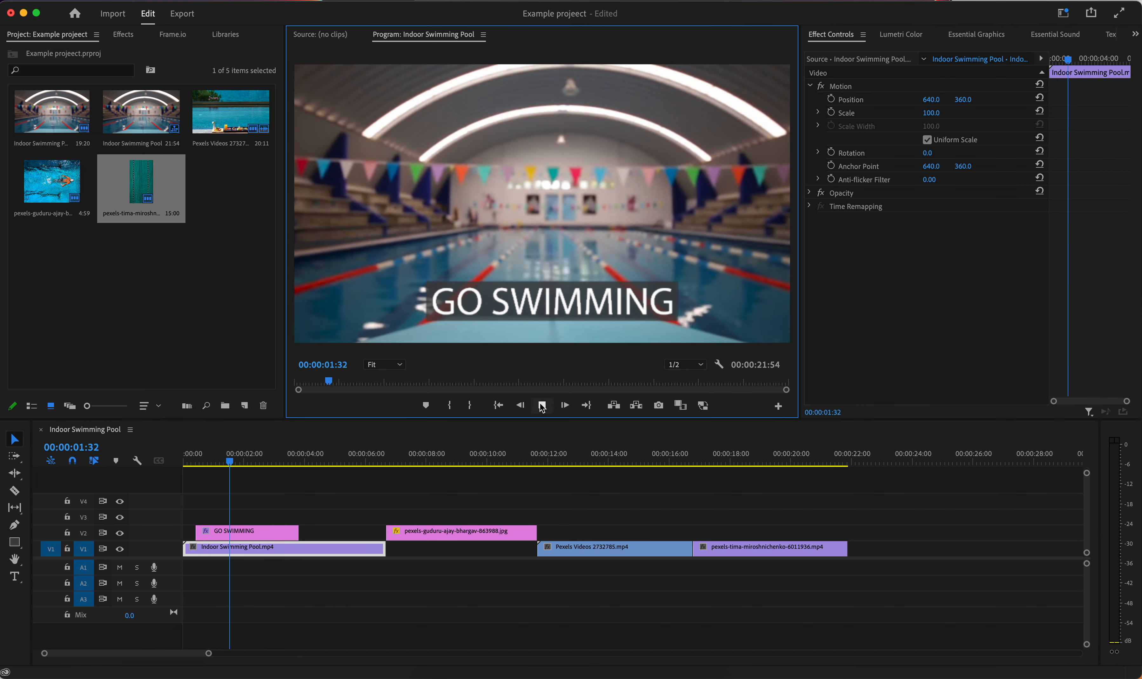
pyautogui.press('space')
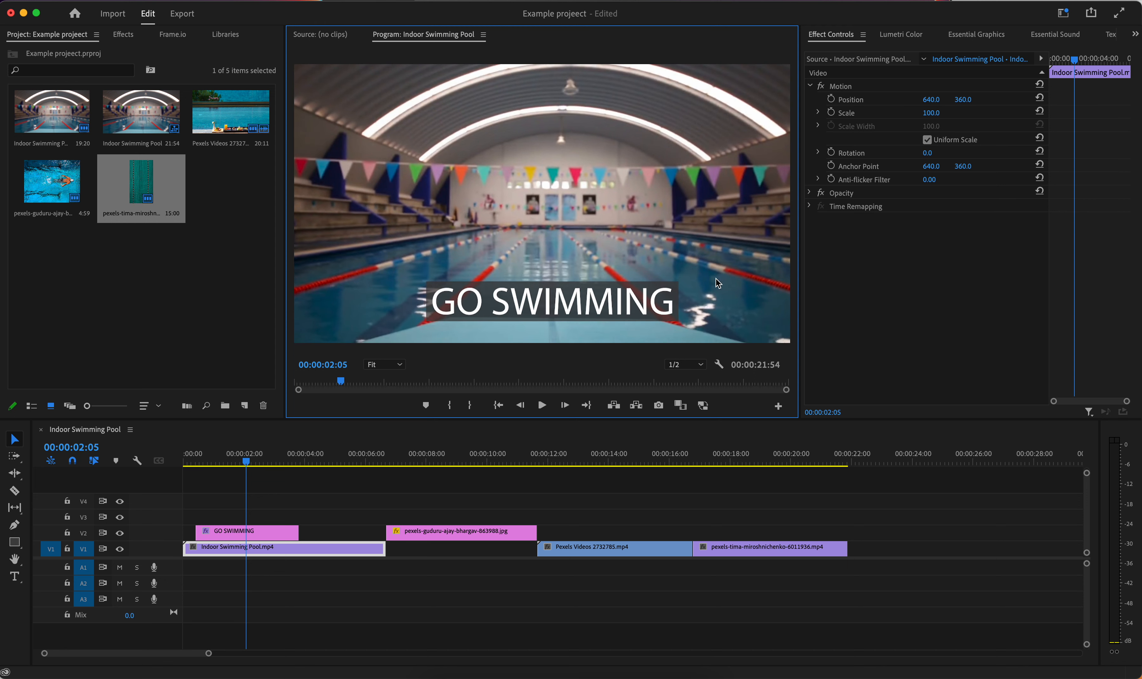
# Set the GO SWIMMING text's horizontal position to 358.7 in its Transform settings.
pyautogui.click(273, 533)
pyautogui.scroll(-1, 899, 303)
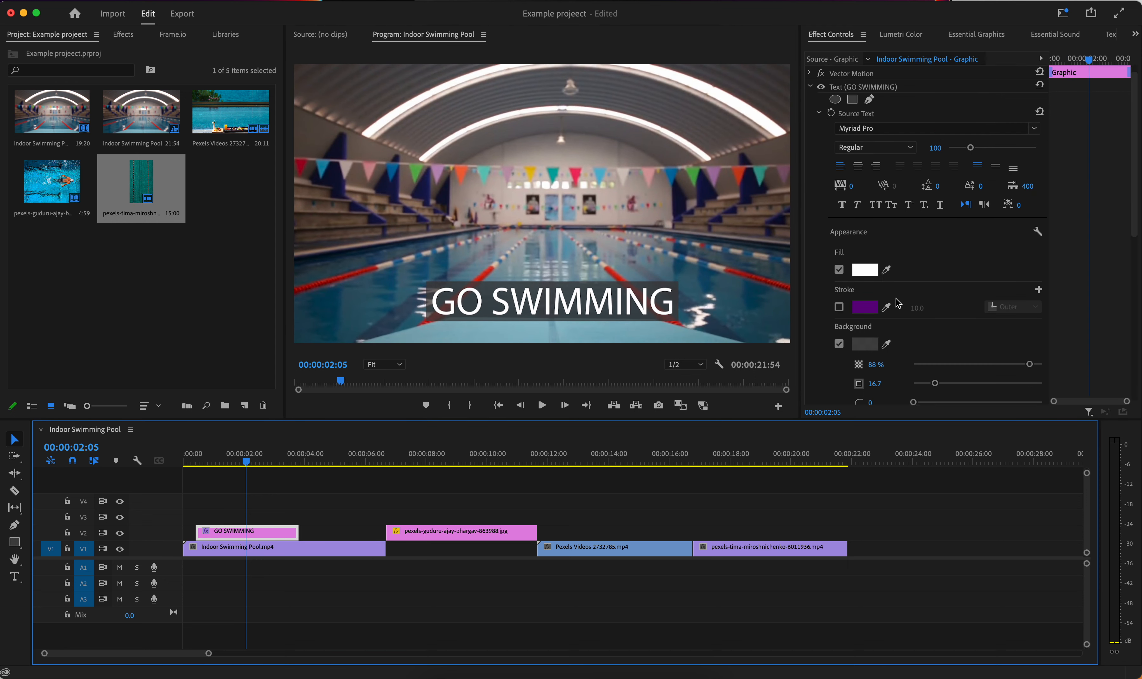
pyautogui.scroll(-4, 897, 278)
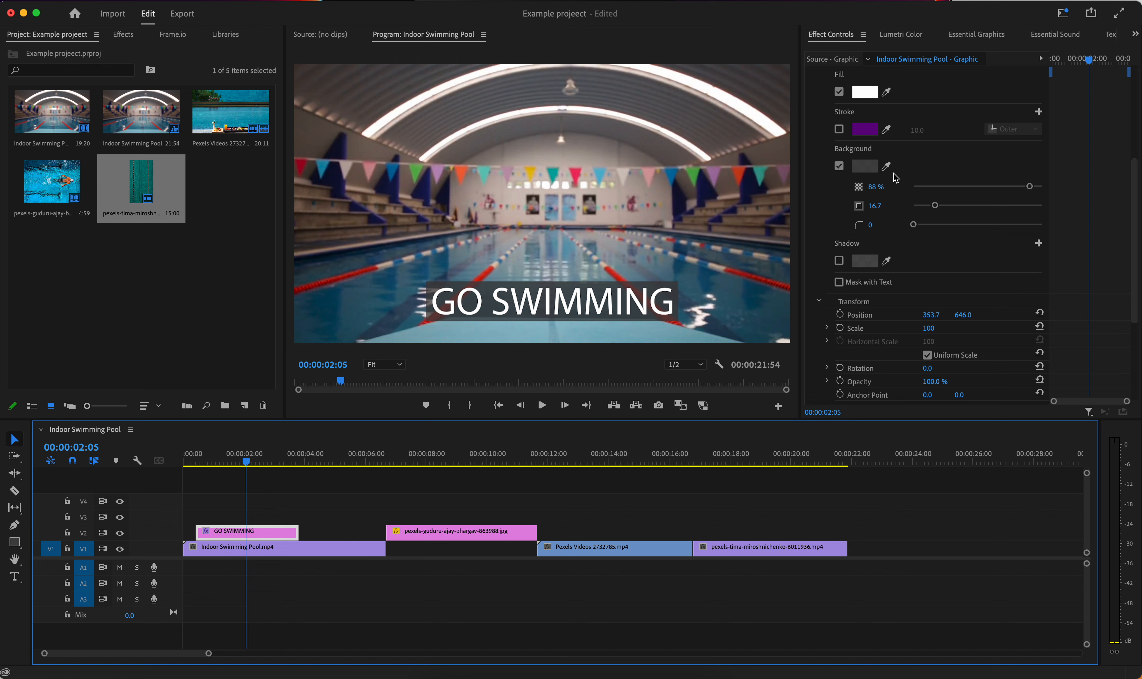
pyautogui.scroll(-3, 896, 211)
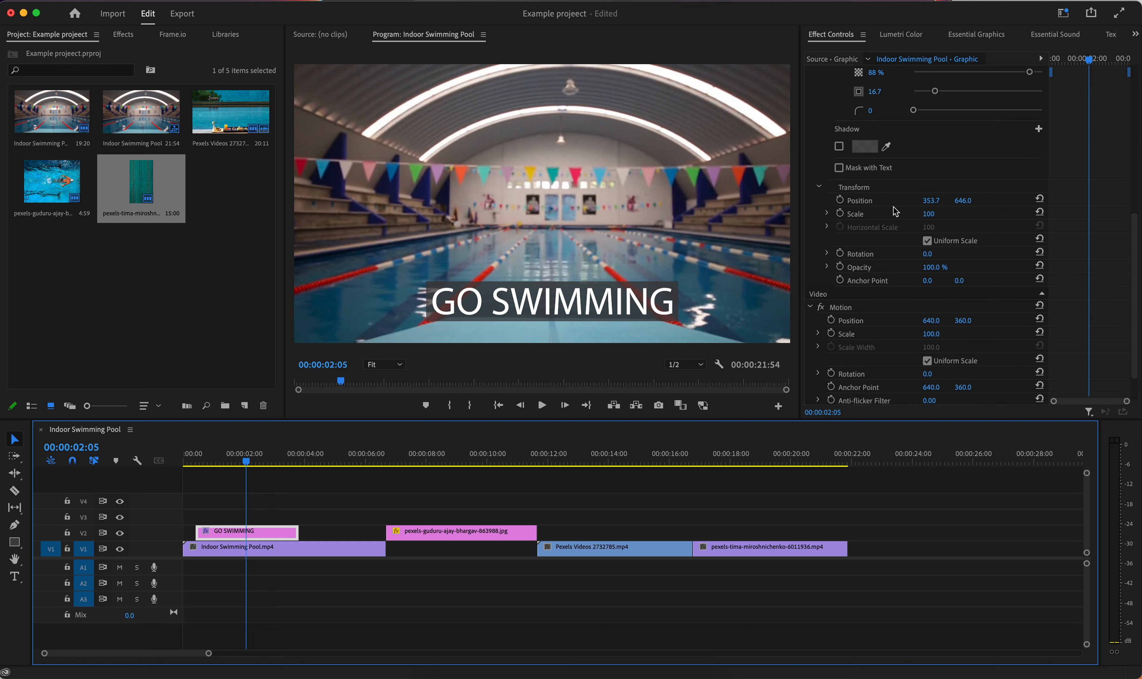
pyautogui.scroll(3, 903, 226)
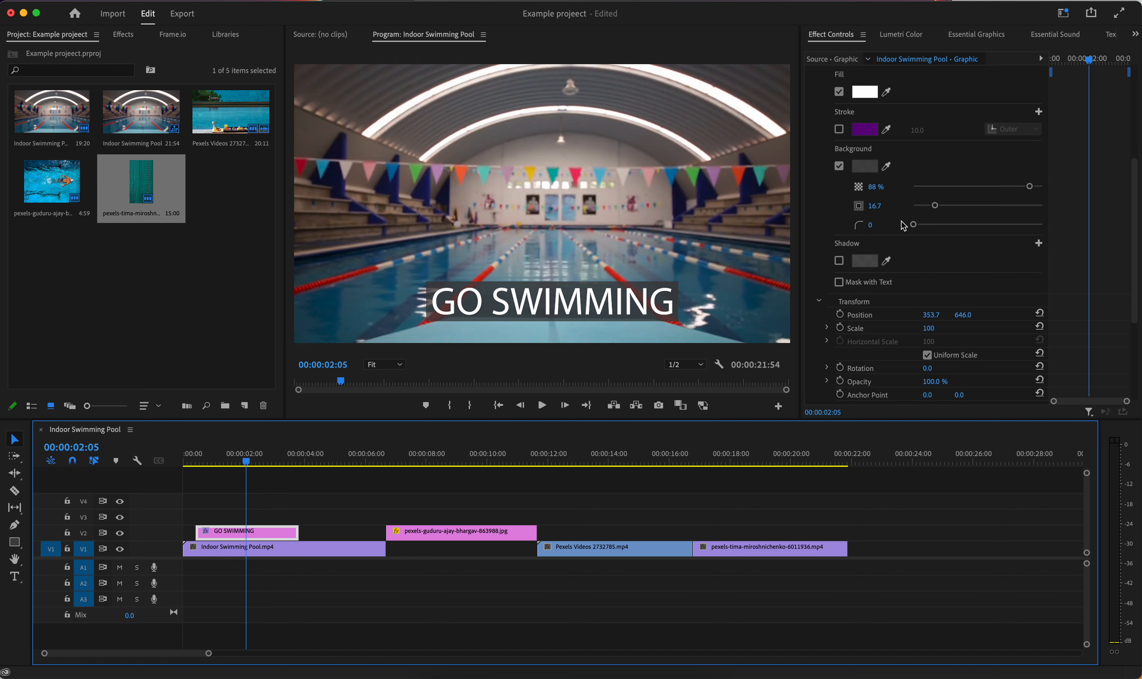
pyautogui.click(932, 315)
pyautogui.moveTo(932, 315); pyautogui.dragTo(935, 315)
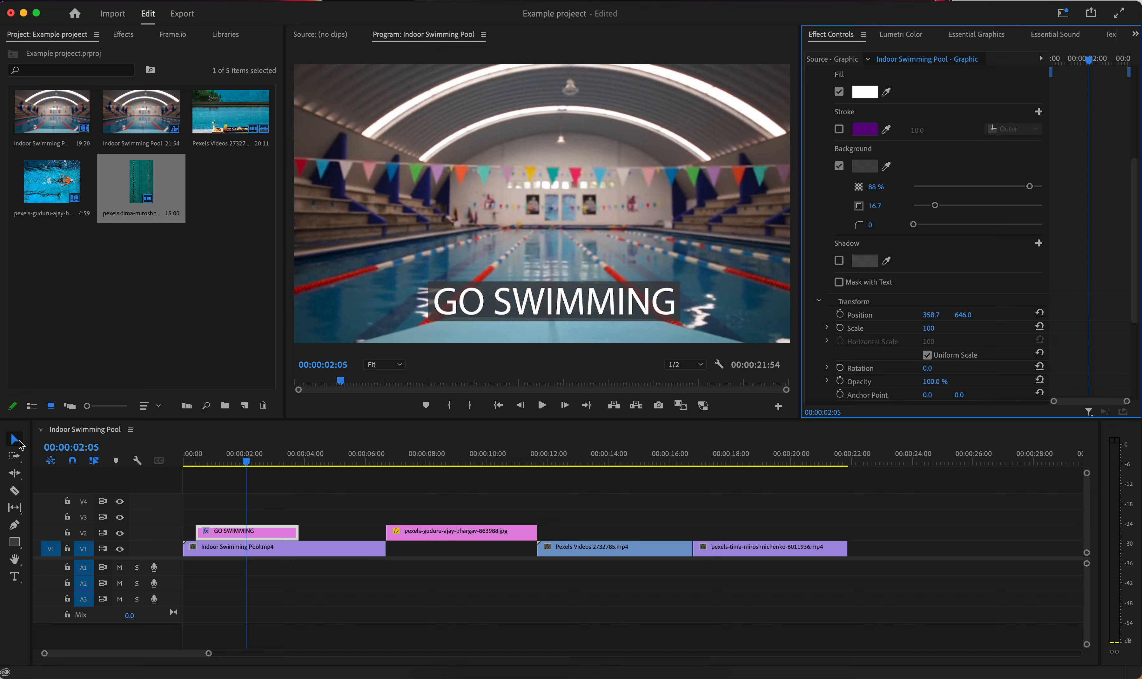
# Select the GO SWIMMING text in the frame and change its font to Open Sans Condensed Bold.
pyautogui.click(20, 444)
pyautogui.click(593, 306)
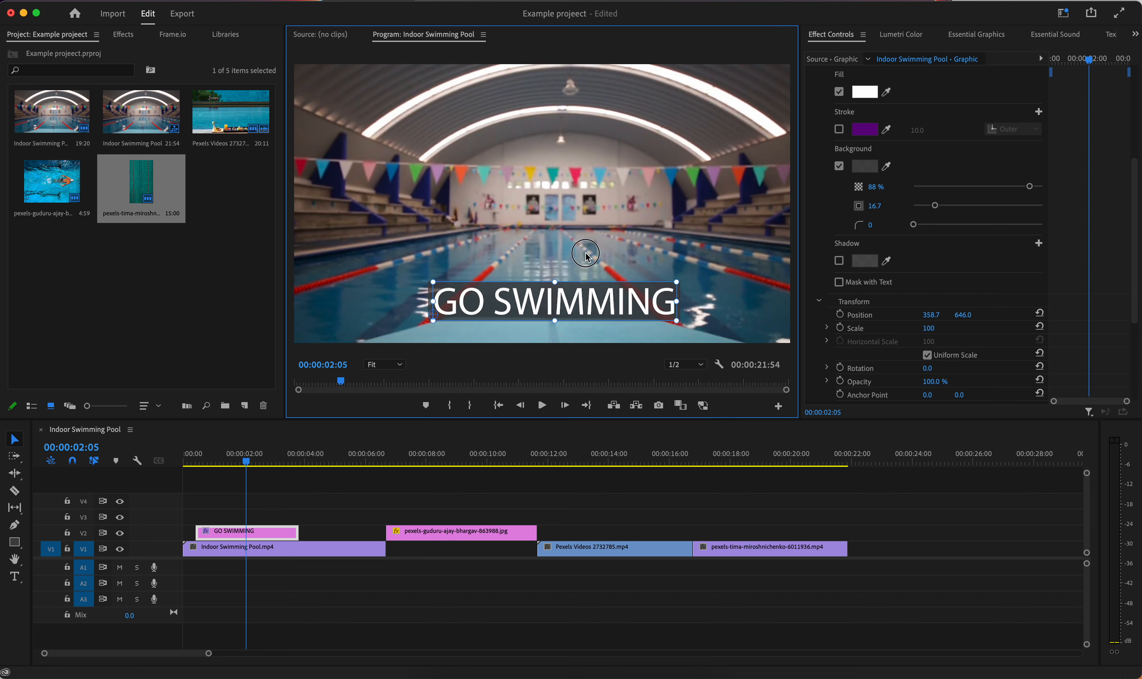
pyautogui.scroll(5, 923, 295)
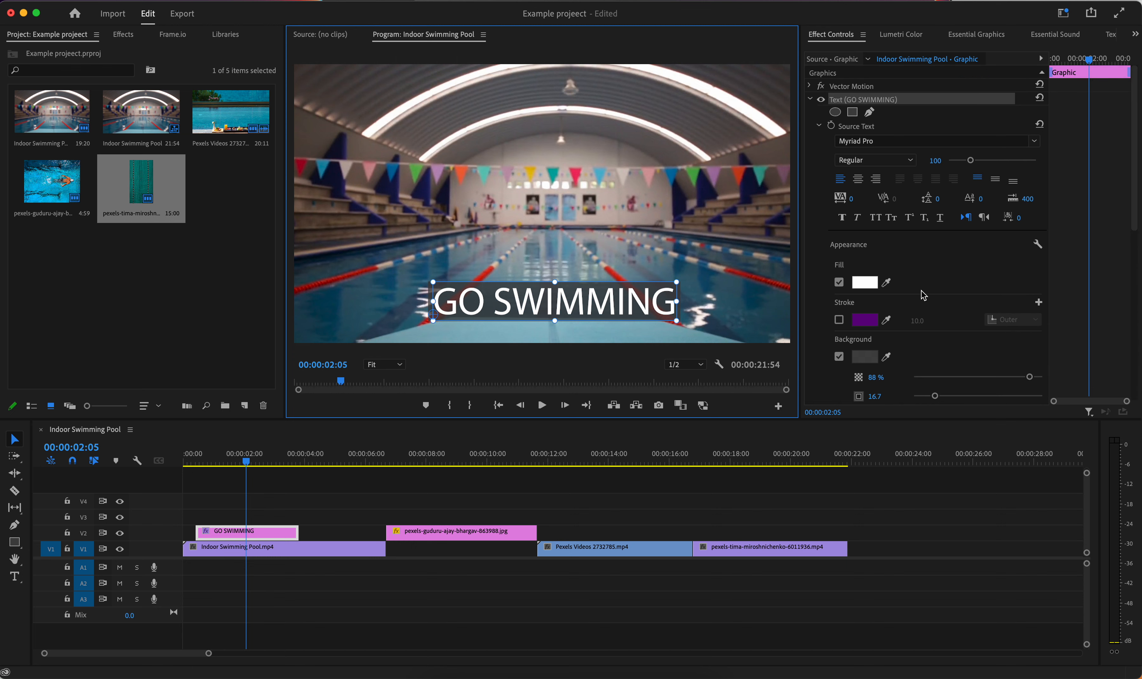
pyautogui.click(907, 145)
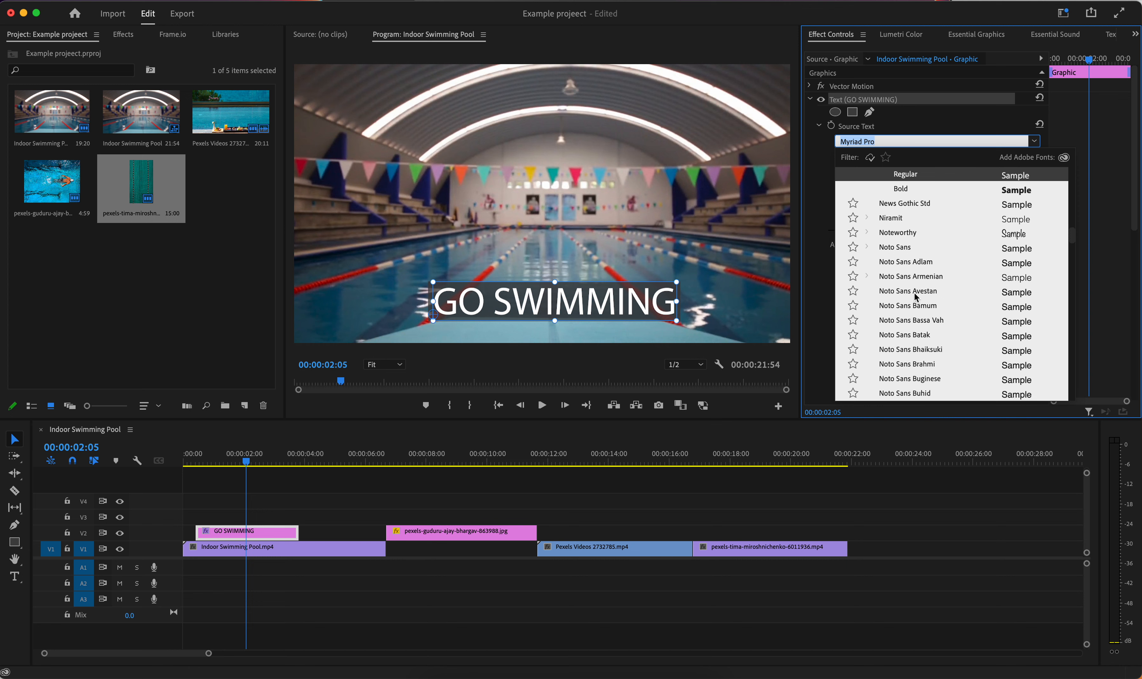
pyautogui.scroll(-10, 916, 297)
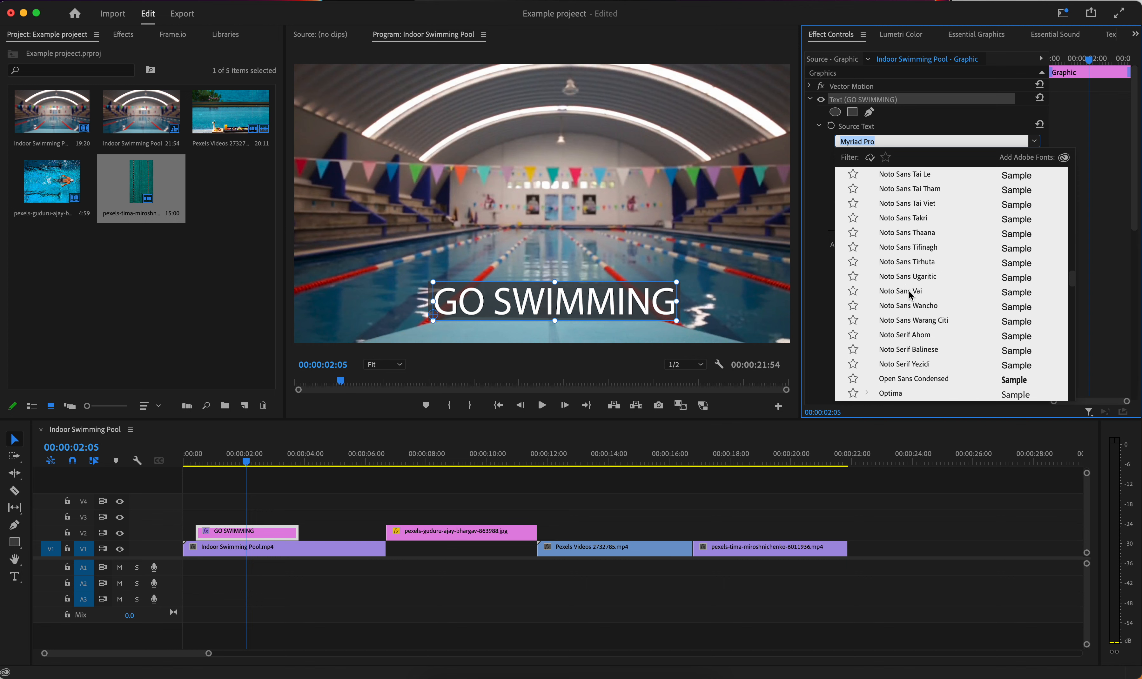
pyautogui.click(905, 380)
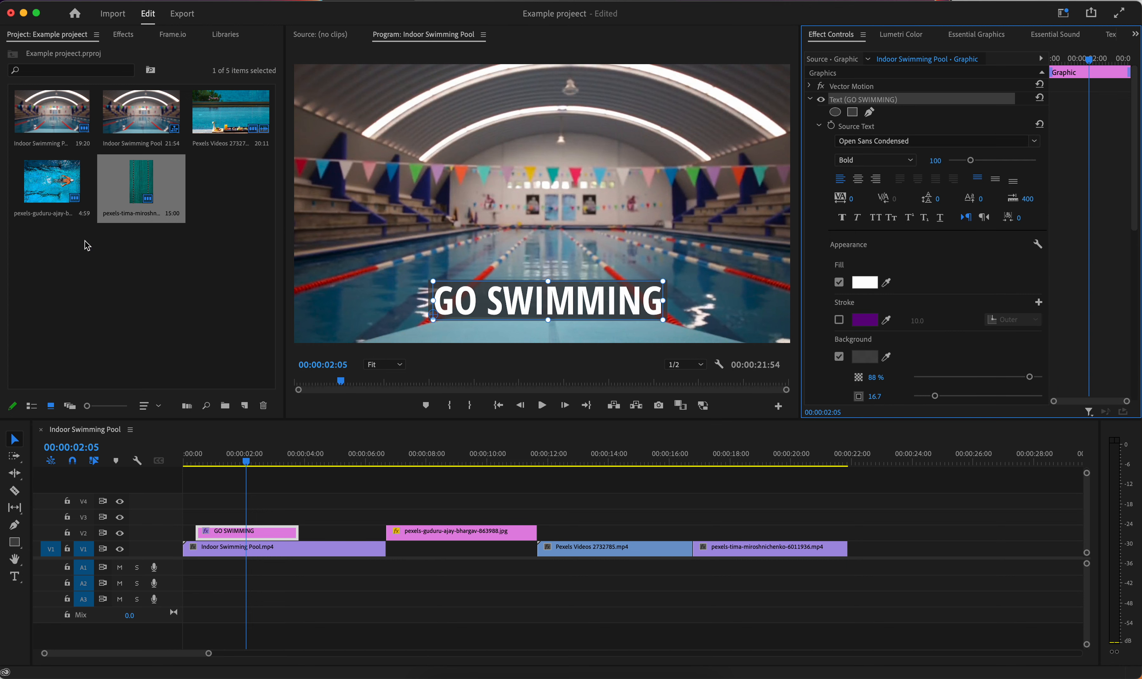
# Move the GO SWIMMING title slightly right and down in the frame, and scrub from the sequence start to 00:00:04:11 to preview it.
pyautogui.click(15, 440)
pyautogui.moveTo(538, 309); pyautogui.dragTo(552, 312)
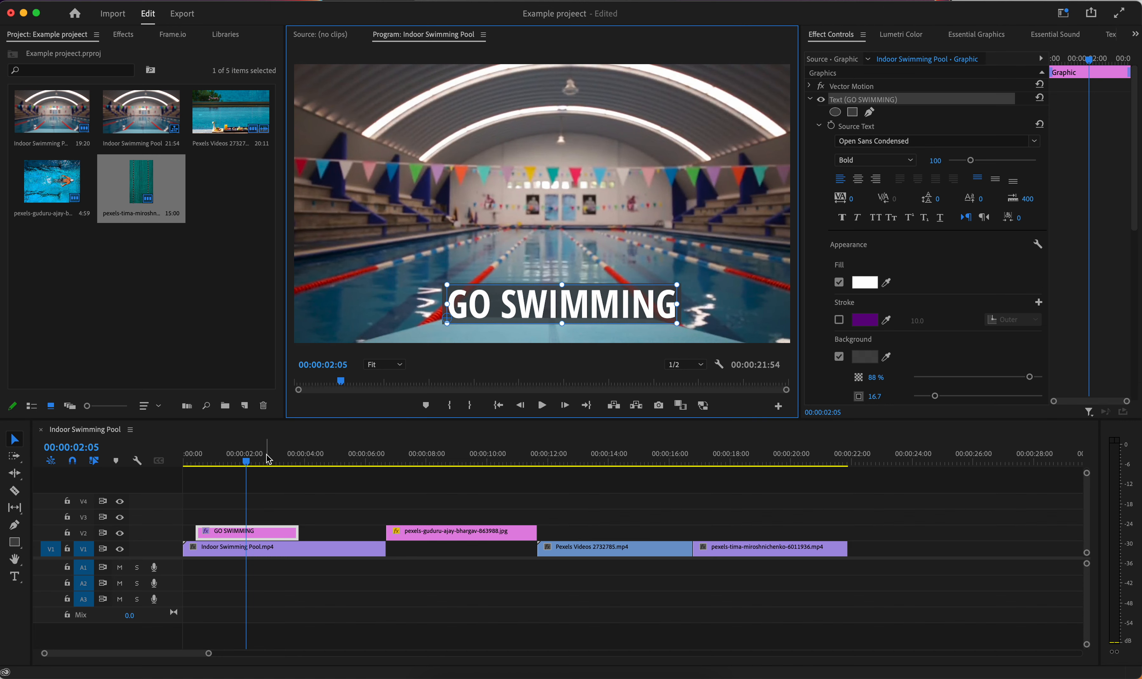
pyautogui.click(182, 465)
pyautogui.moveTo(182, 468); pyautogui.dragTo(312, 469)
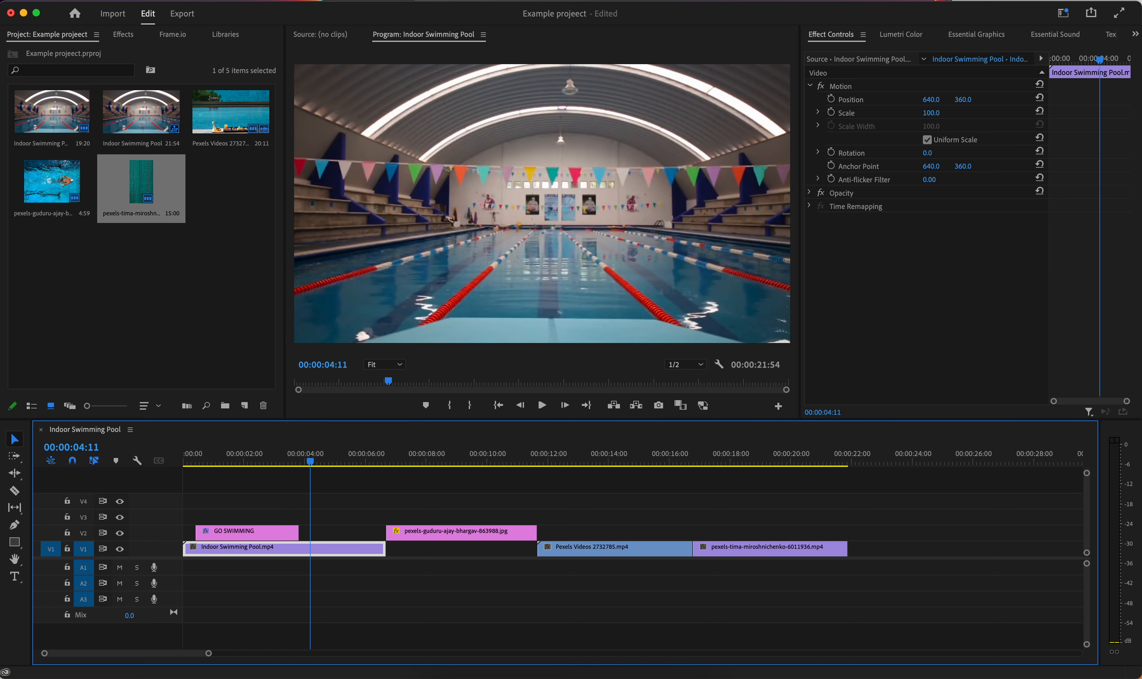